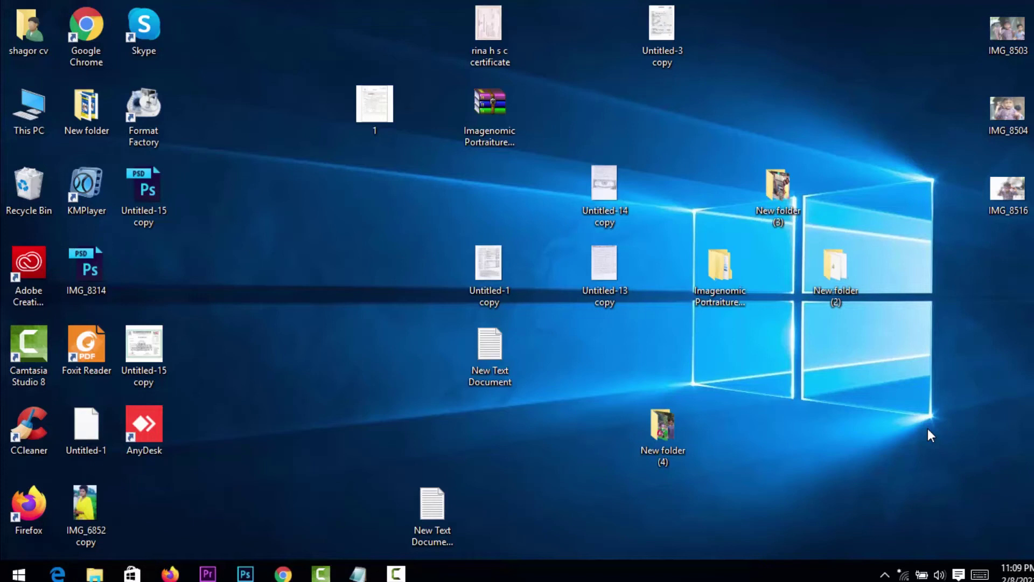
Step: Launch Adobe Photoshop CS and activate the Move tool
click(18, 573)
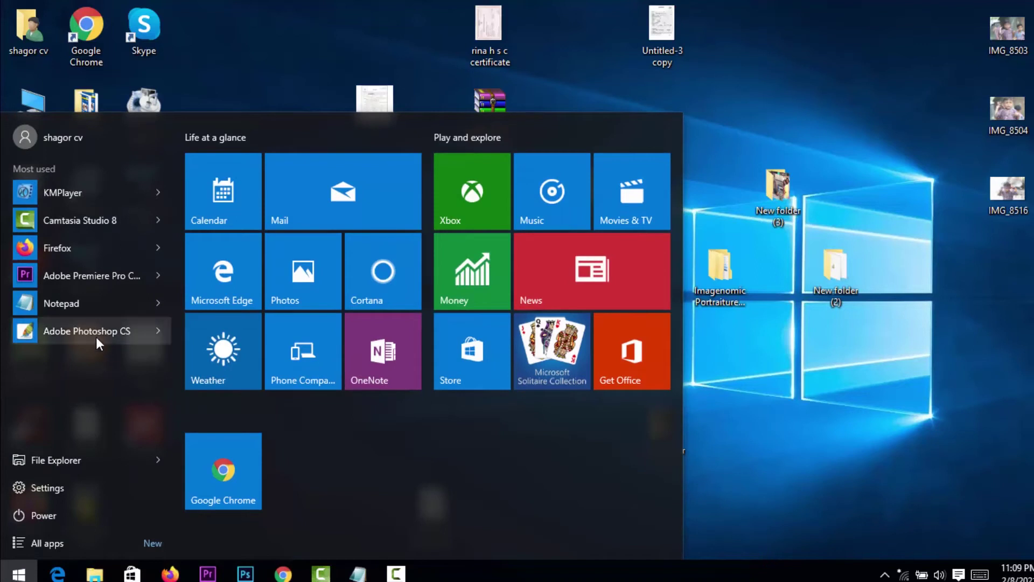
click(97, 331)
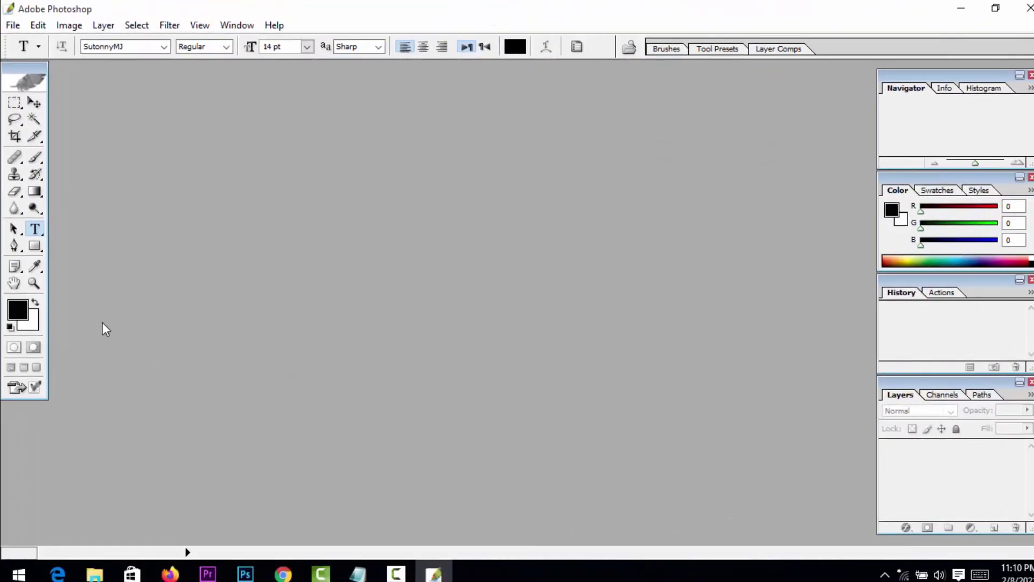
click(36, 100)
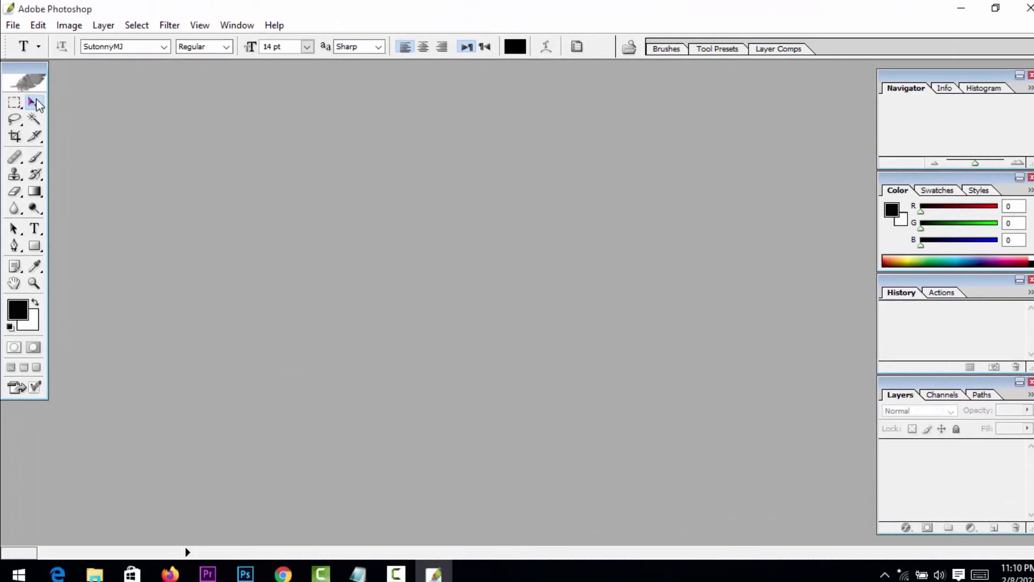
Step: Open the desktop scans Untitled-13 copy and Untitled-14 copy in Photoshop and spread their windows apart
click(964, 9)
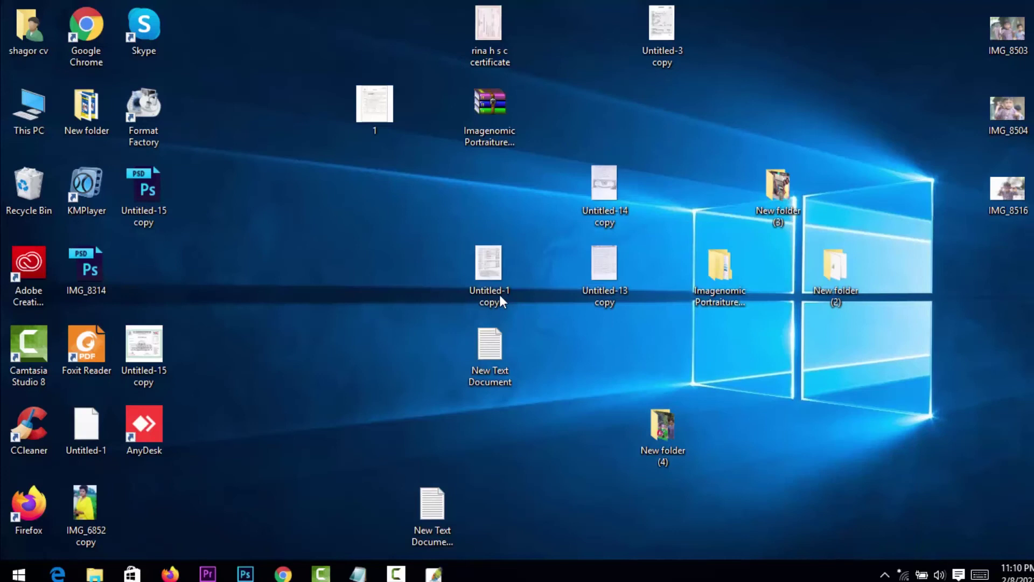
drag(577, 118, 596, 318)
drag(603, 273, 375, 355)
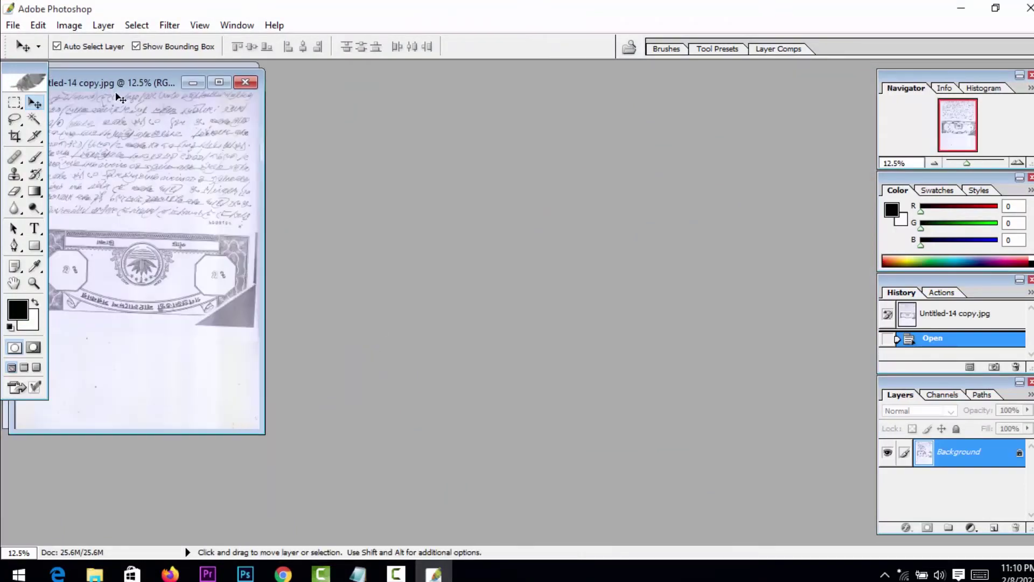
drag(114, 87, 471, 119)
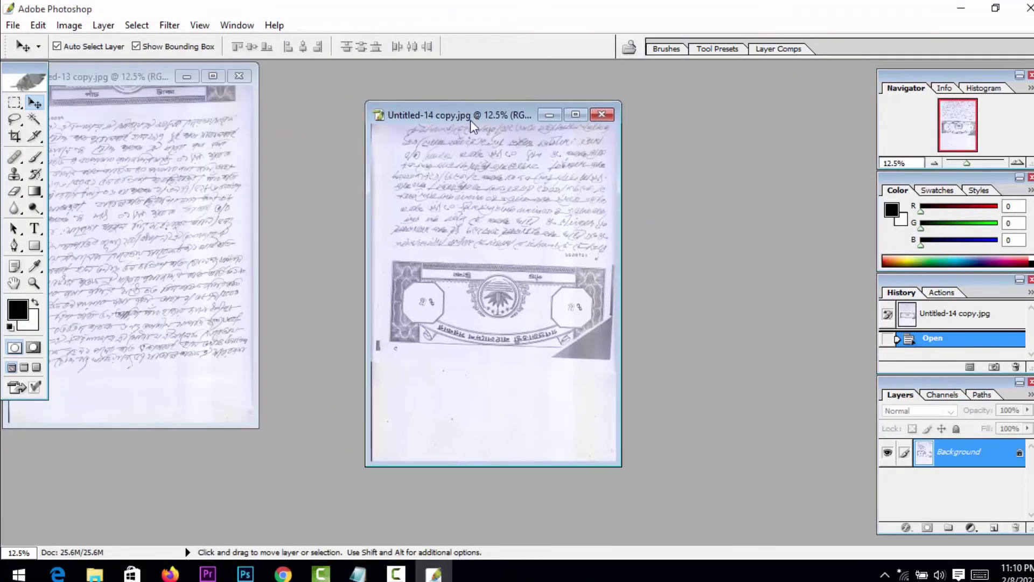
click(233, 204)
drag(131, 75, 243, 89)
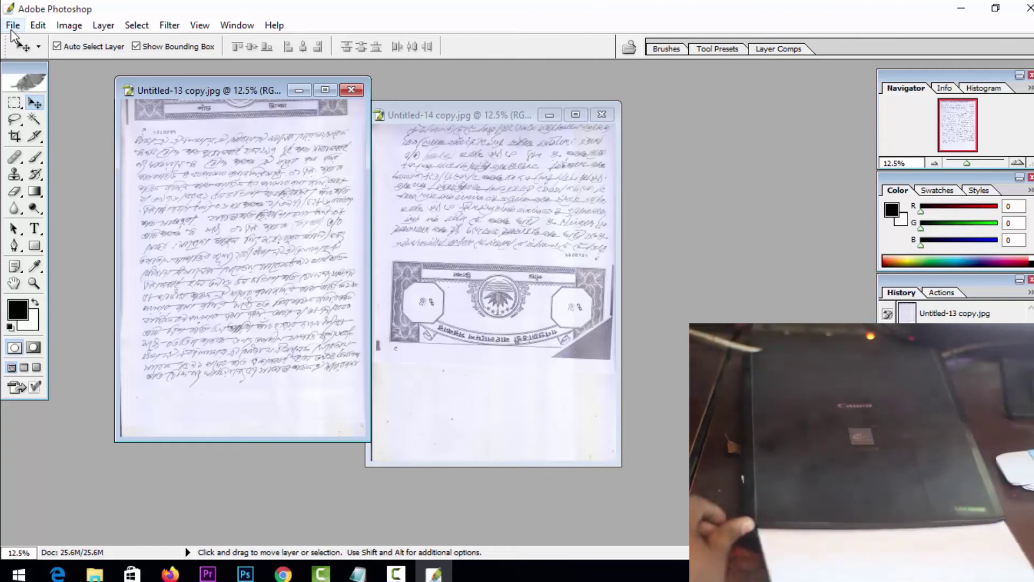
Step: Start a new document and choose the Legal size preset for it
click(12, 27)
click(39, 43)
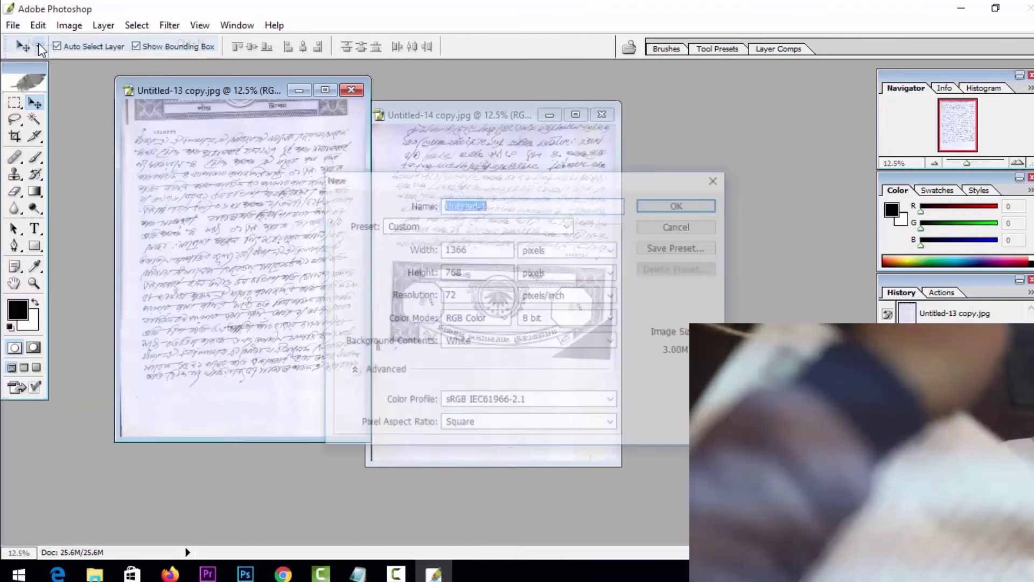
click(432, 225)
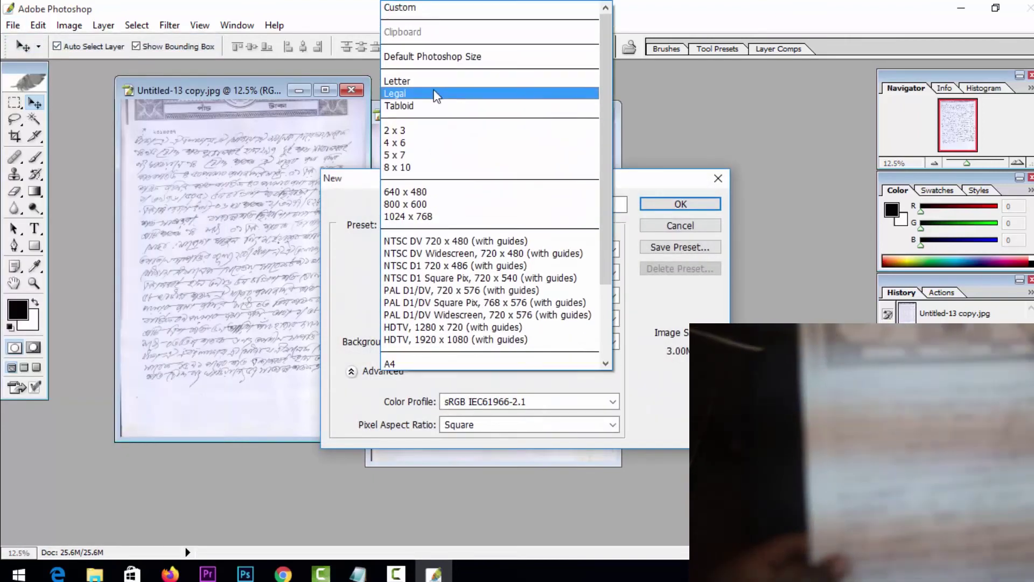
click(436, 94)
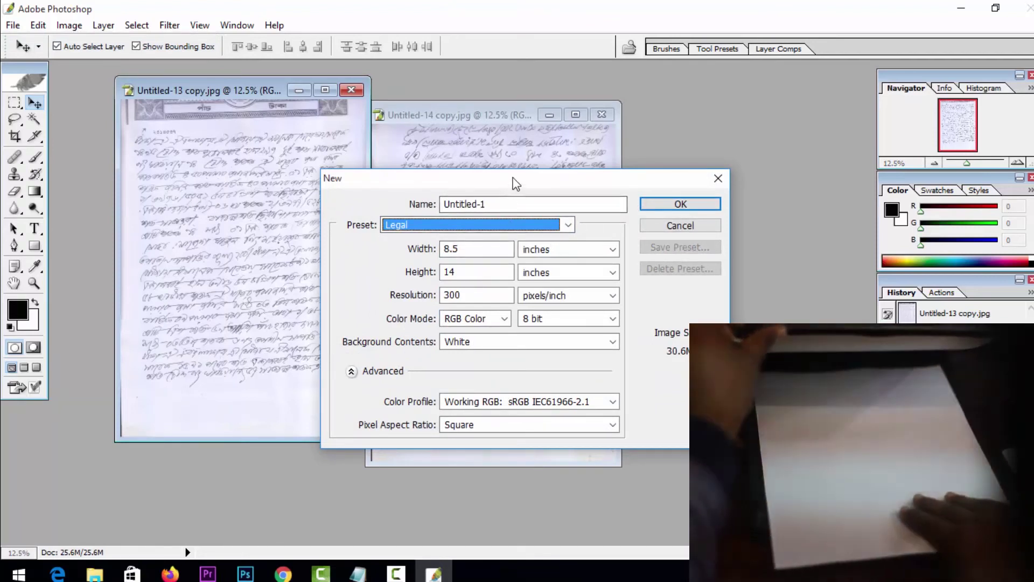
drag(512, 180, 516, 160)
Step: Review the width, height and resolution values of the new document's Legal preset
click(483, 232)
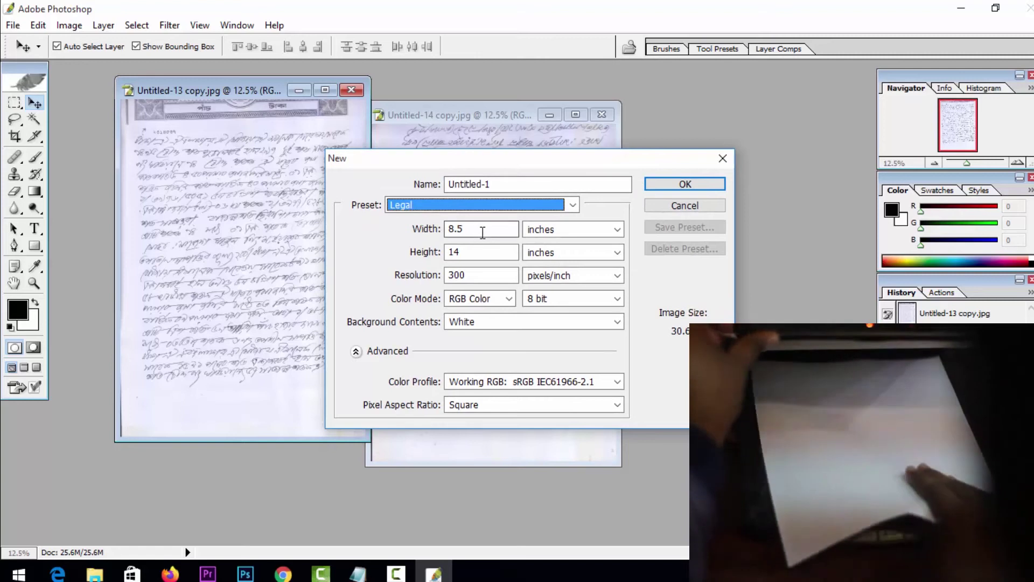
double_click(482, 231)
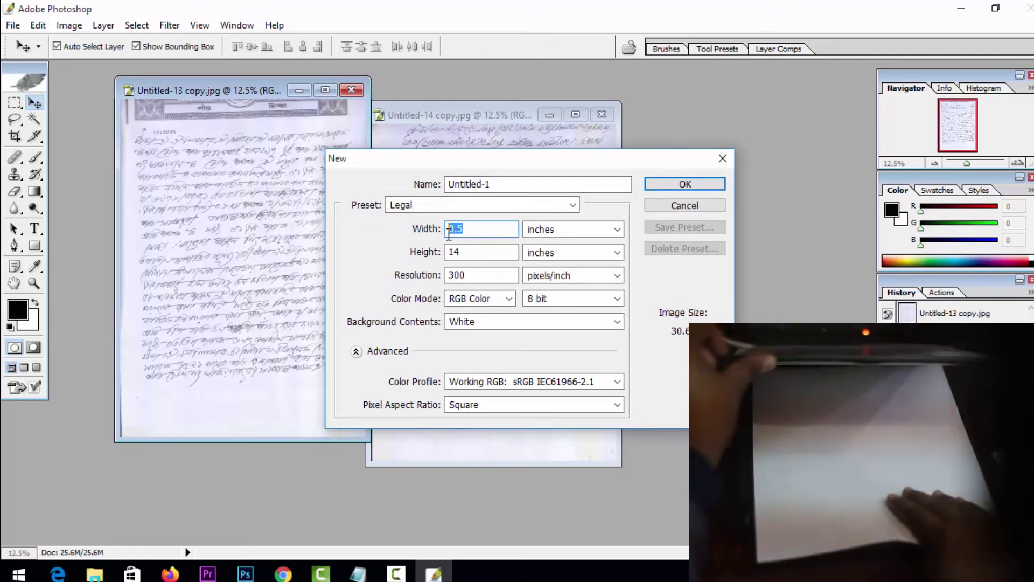
click(474, 232)
drag(475, 233, 448, 232)
key(Tab)
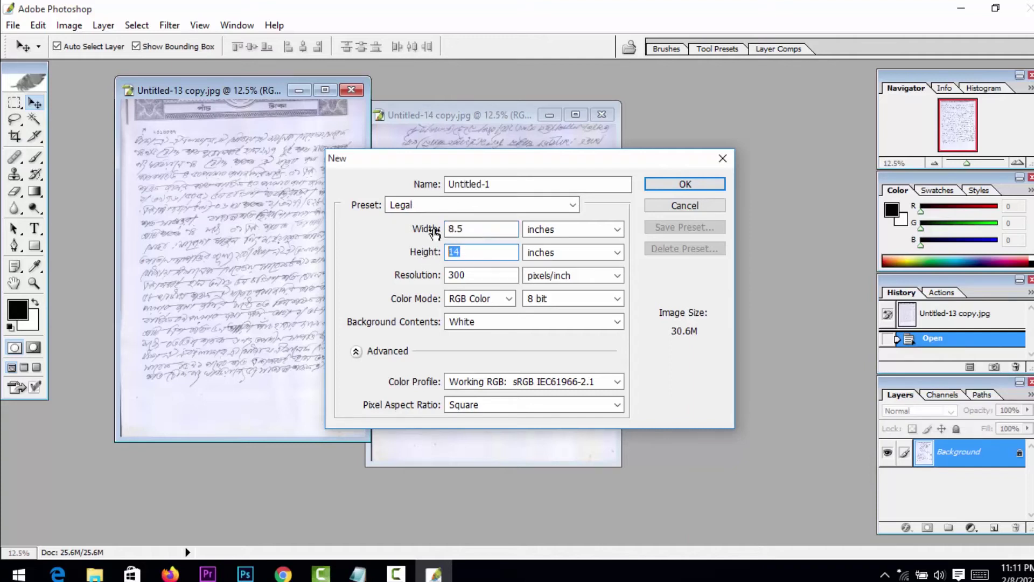
drag(476, 232, 431, 230)
click(481, 230)
drag(481, 231, 436, 233)
click(471, 232)
drag(478, 231, 422, 229)
key(Tab)
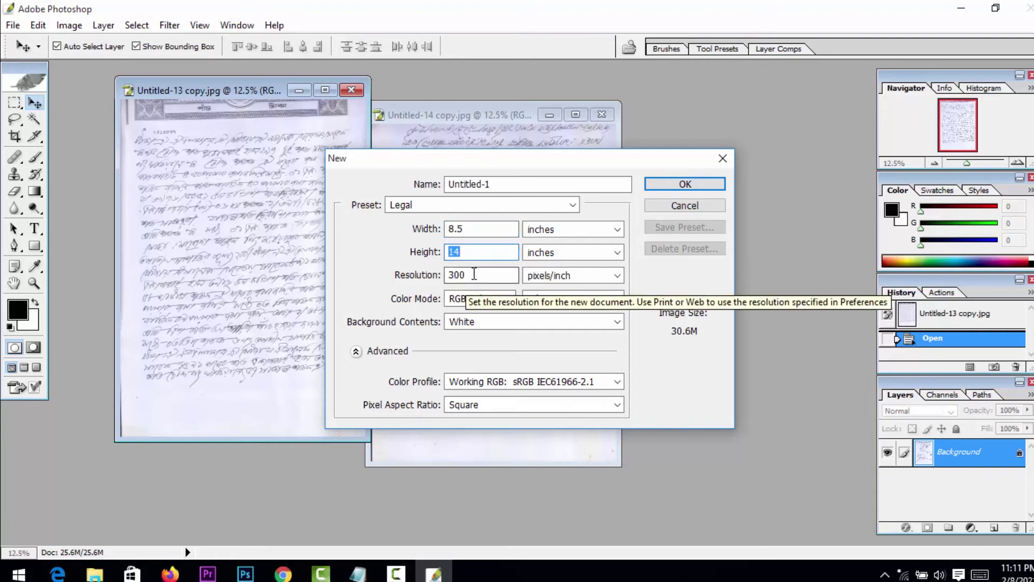
key(Tab)
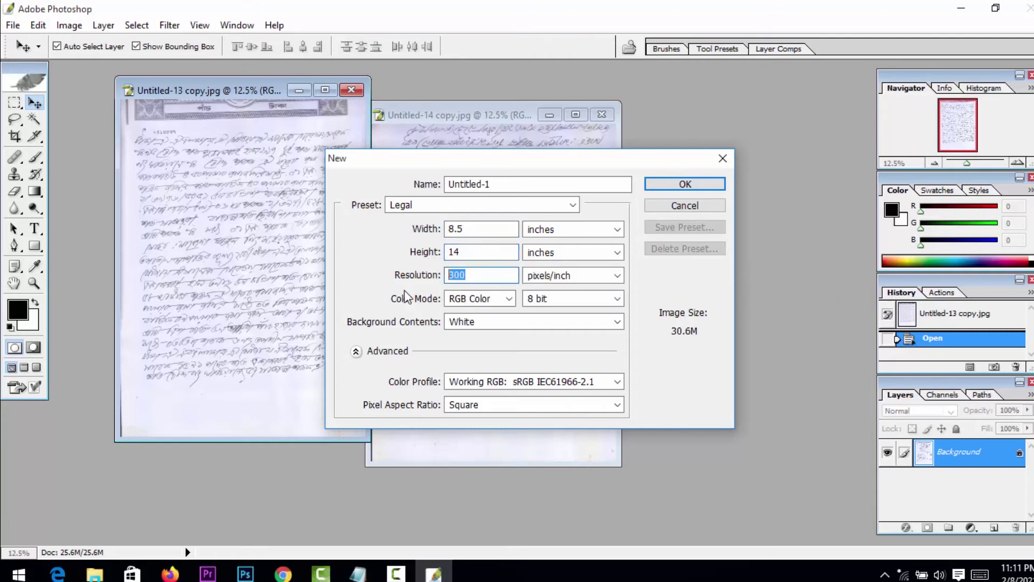
Step: Create the blank Legal document and move its window beside the two scans
click(686, 186)
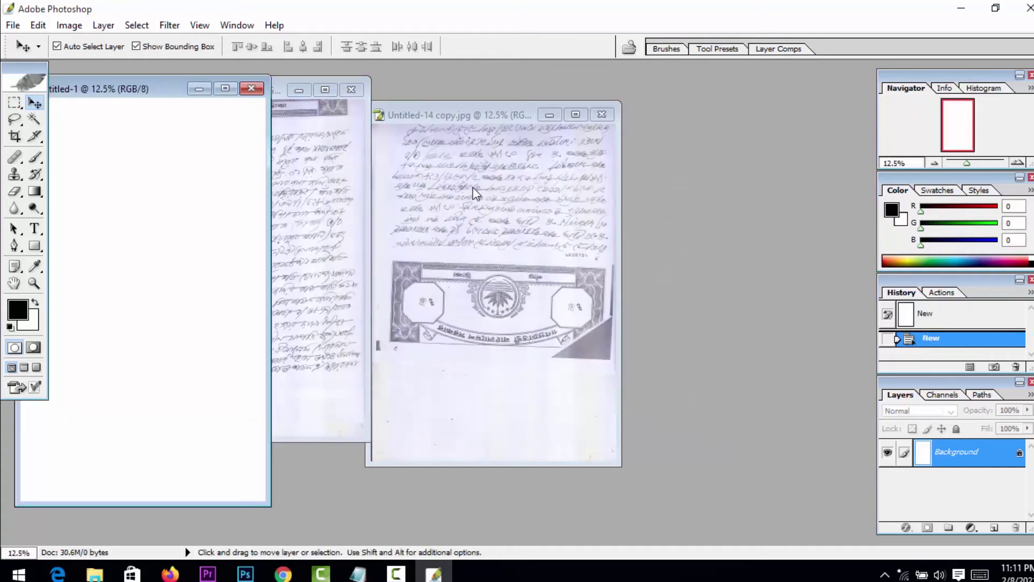
drag(145, 94, 650, 116)
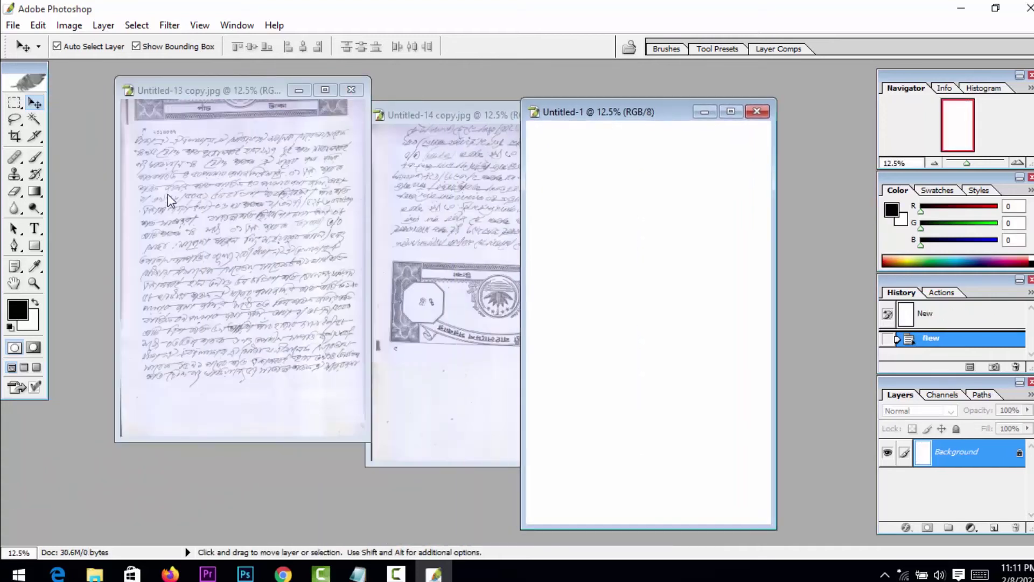
Step: Rotate the canvas of the Untitled-14 copy scan by 180° so the stamp header stands upright
click(376, 263)
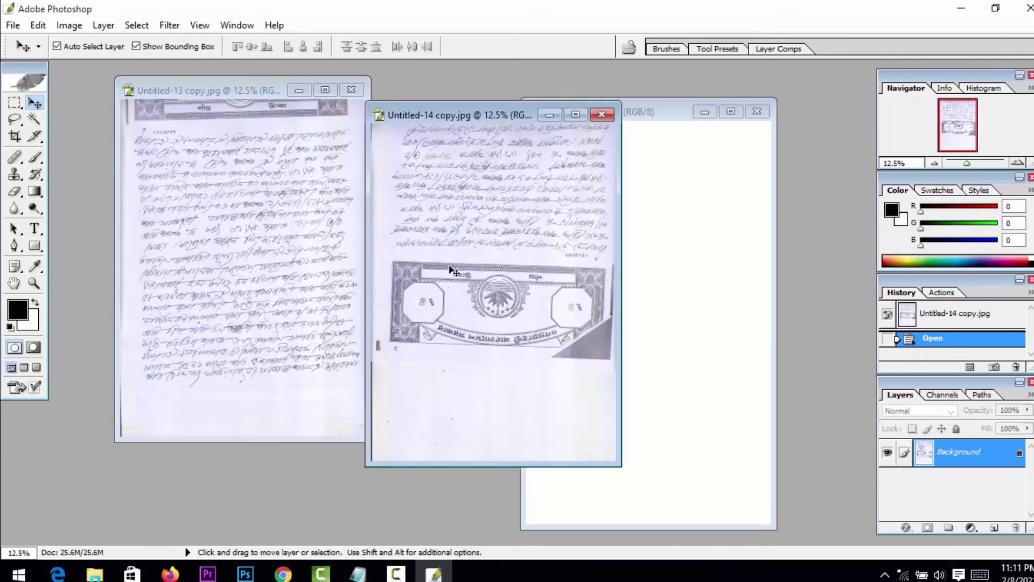
click(69, 25)
mouse_move(130, 199)
click(228, 199)
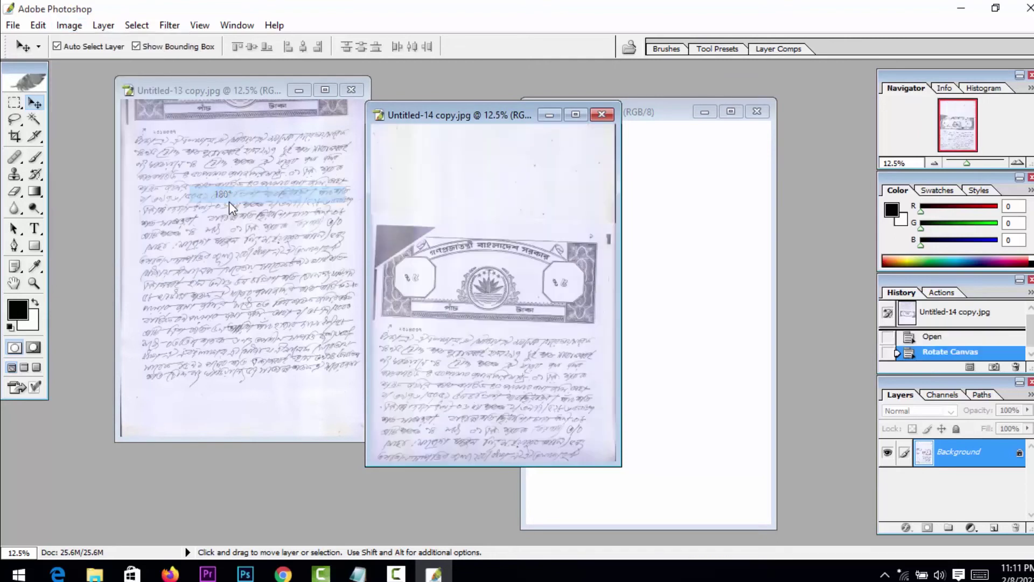
Step: Crop the Untitled-14 copy scan to the stamp header band, tilting the crop frame to straighten it
click(577, 115)
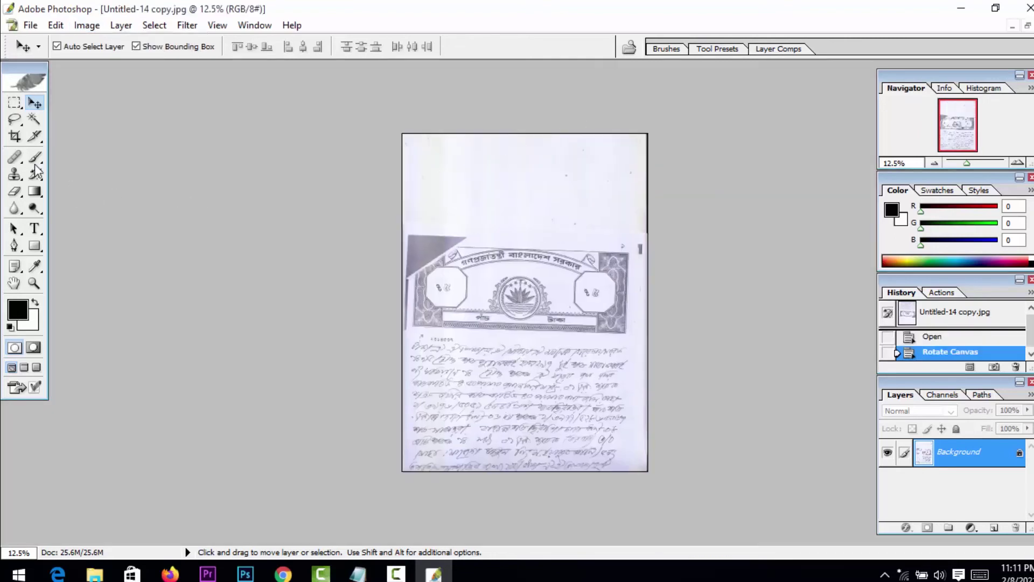
click(14, 136)
drag(402, 235, 680, 350)
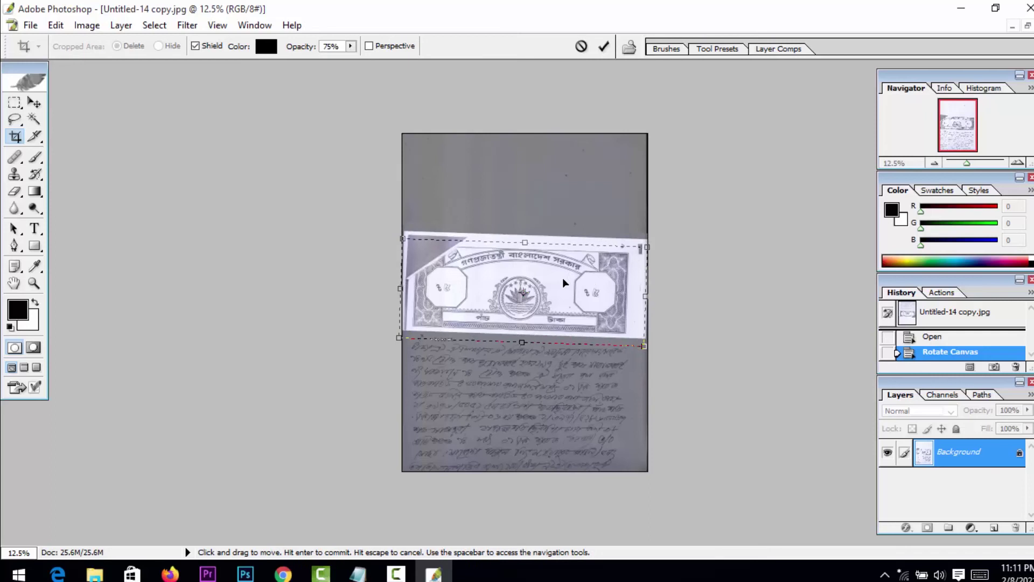
drag(538, 247, 540, 244)
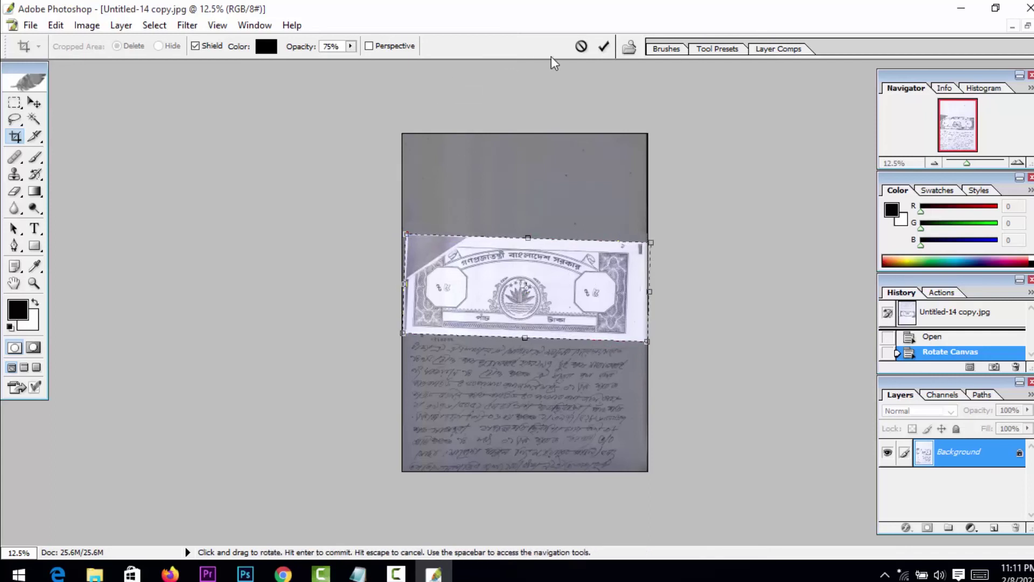
click(603, 47)
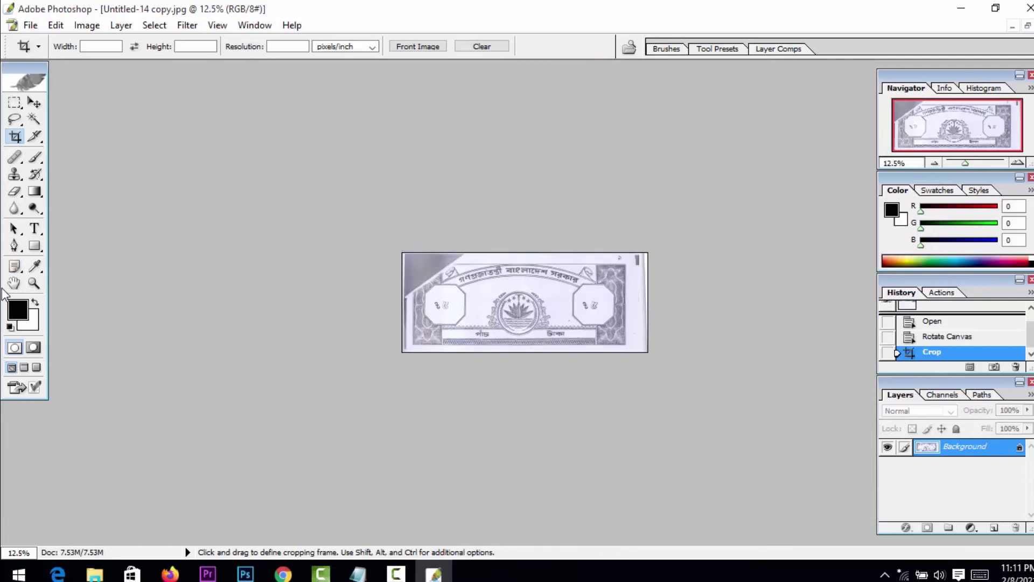
Step: Check the cropped stamp header up close and copy it to the top of the blank Untitled-1 page
click(34, 283)
click(505, 331)
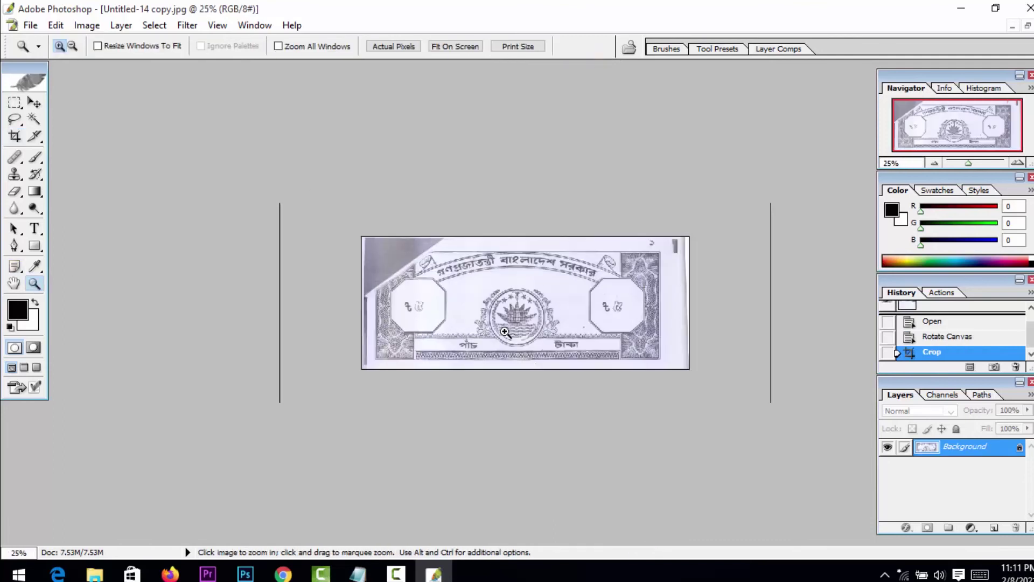
click(505, 331)
click(467, 323)
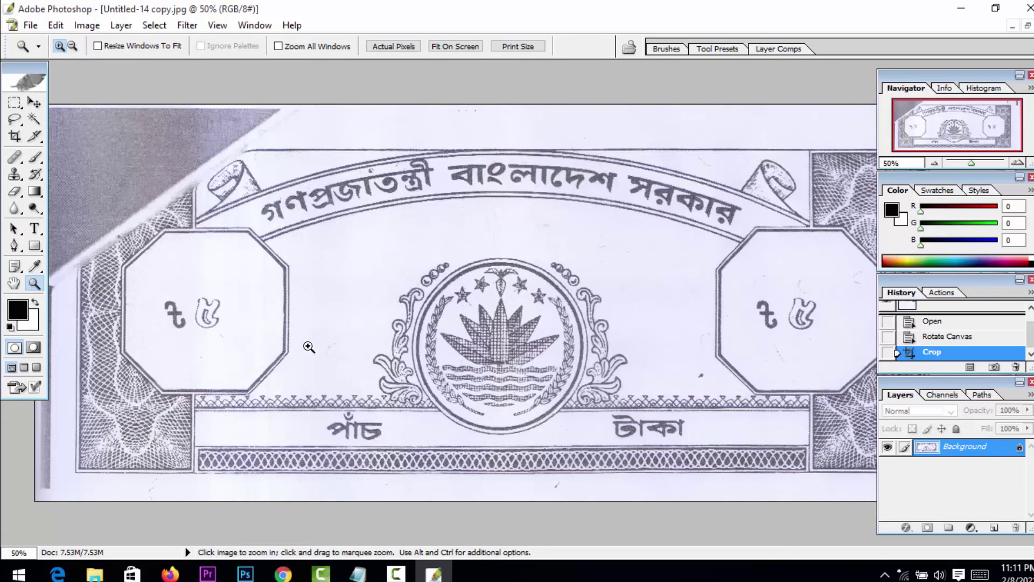
alt+click(306, 343)
alt+click(340, 356)
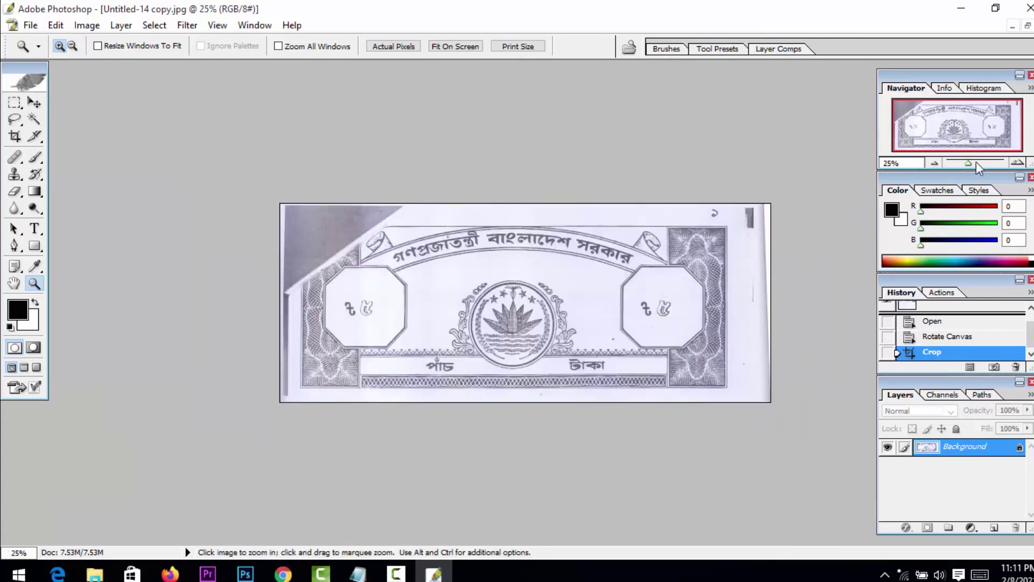
click(1028, 25)
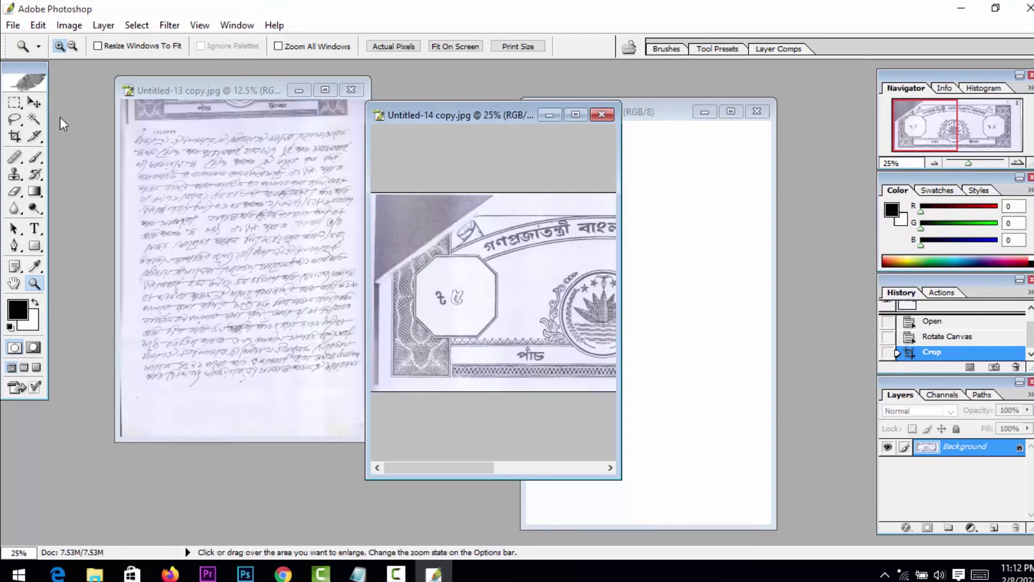
click(33, 102)
drag(492, 296, 576, 175)
Step: Crop the Untitled-13 copy scan to its handwritten text block, excluding the partial header and the blank margins
click(205, 277)
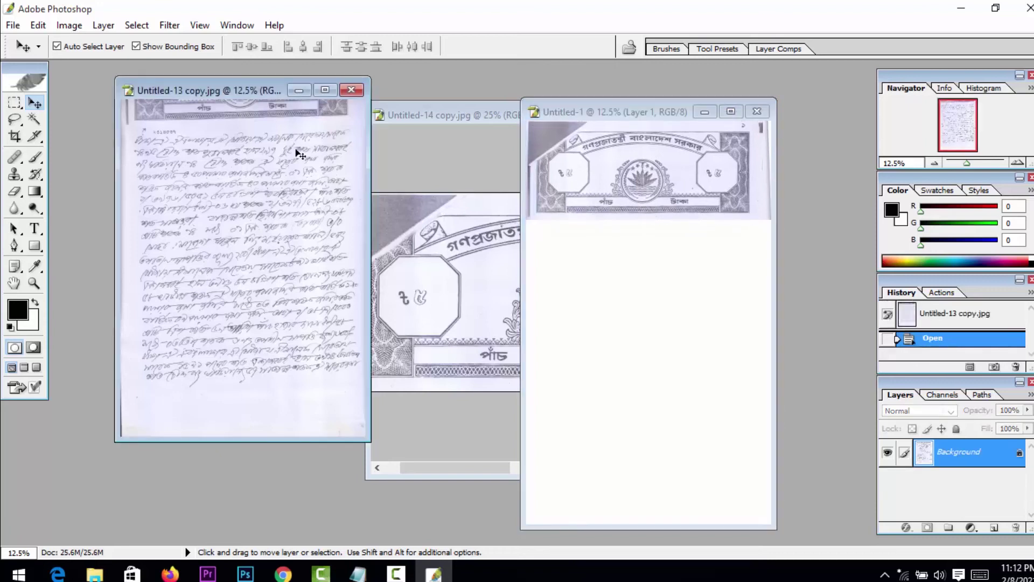
click(326, 90)
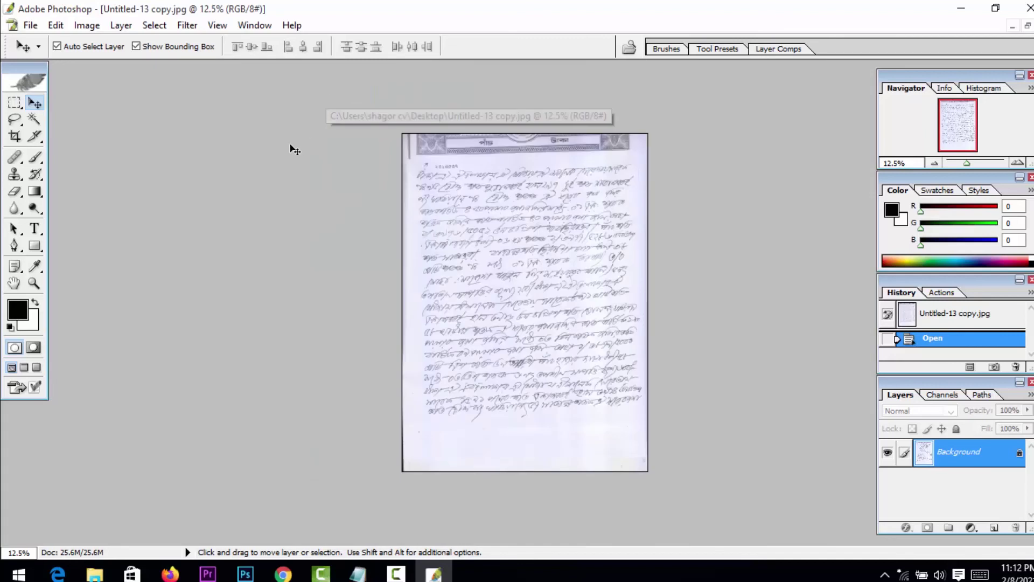
click(15, 137)
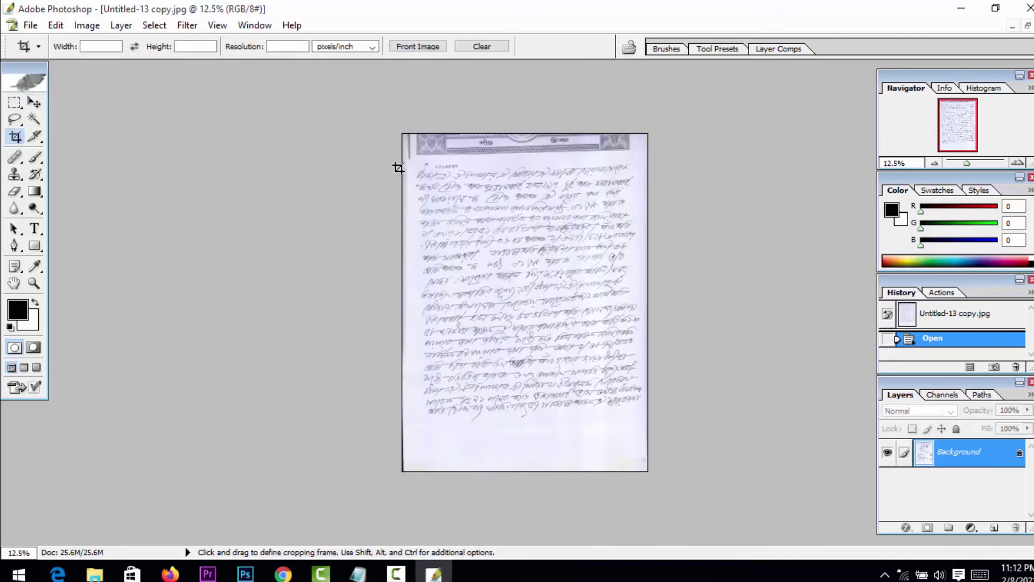
drag(553, 303, 656, 415)
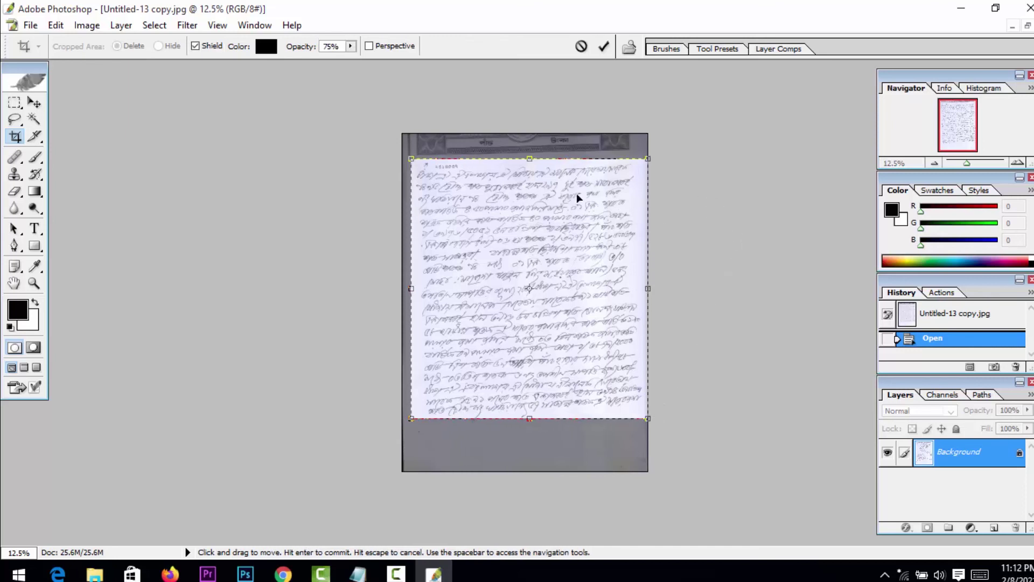
drag(651, 278, 645, 289)
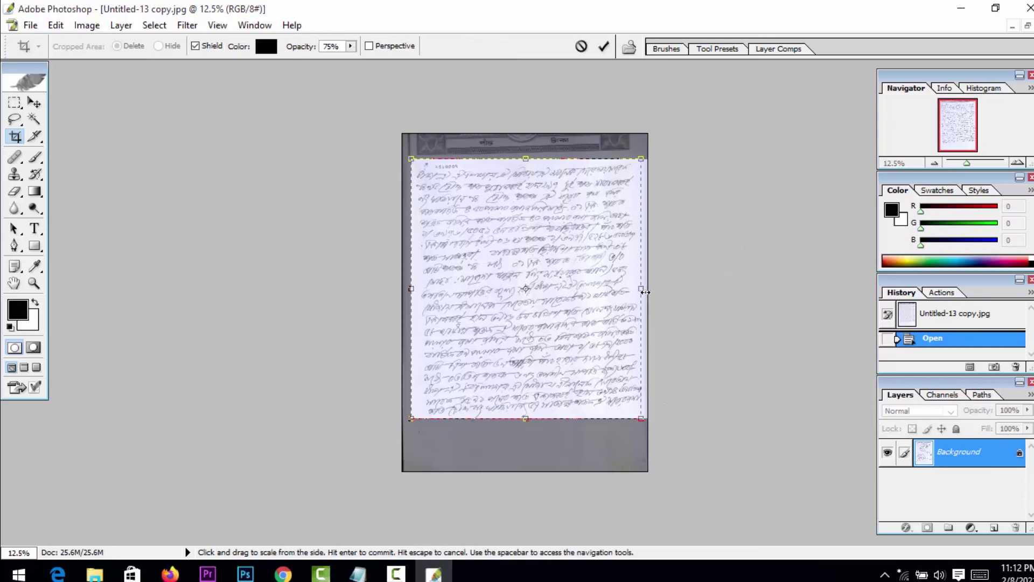
click(604, 47)
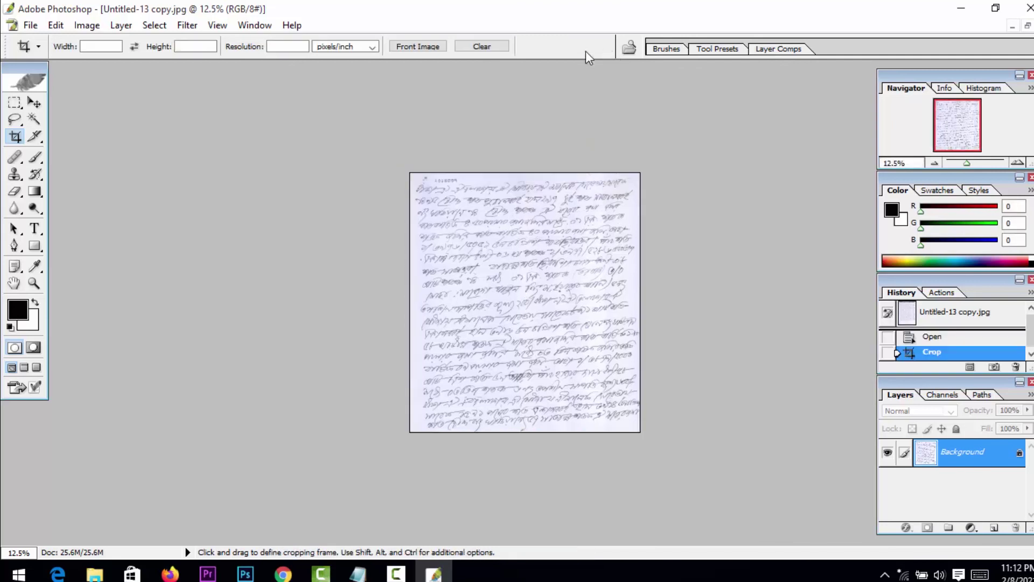
Step: Copy the cropped handwritten text into the Untitled-1 page and position it directly below the stamp header
click(36, 106)
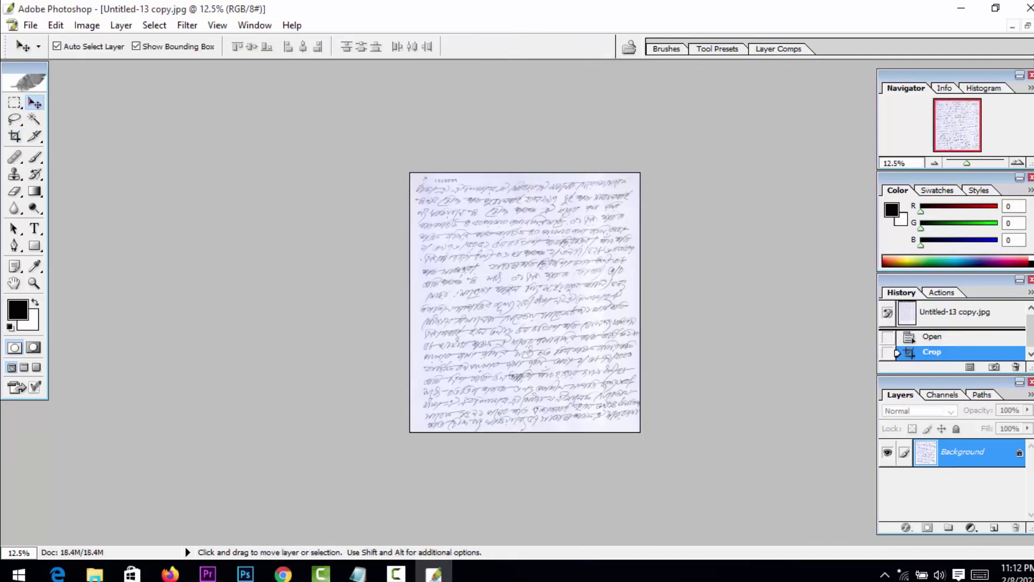
click(1028, 27)
drag(264, 259, 624, 315)
click(738, 112)
drag(510, 254, 548, 275)
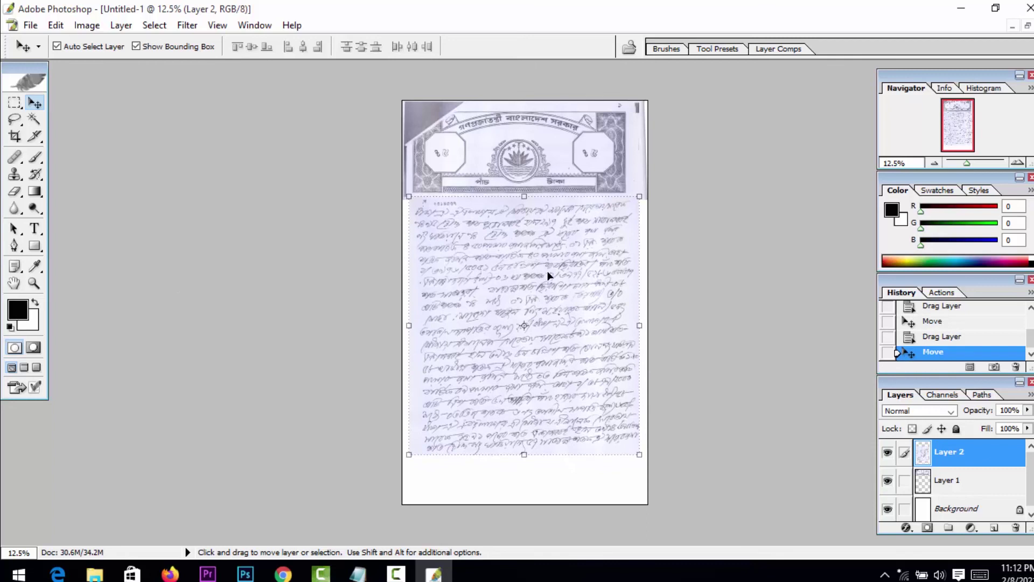
Step: Move the handwritten text layer slightly down so its upper edge meets the stamp header's lower edge without overlapping it
click(33, 283)
click(435, 307)
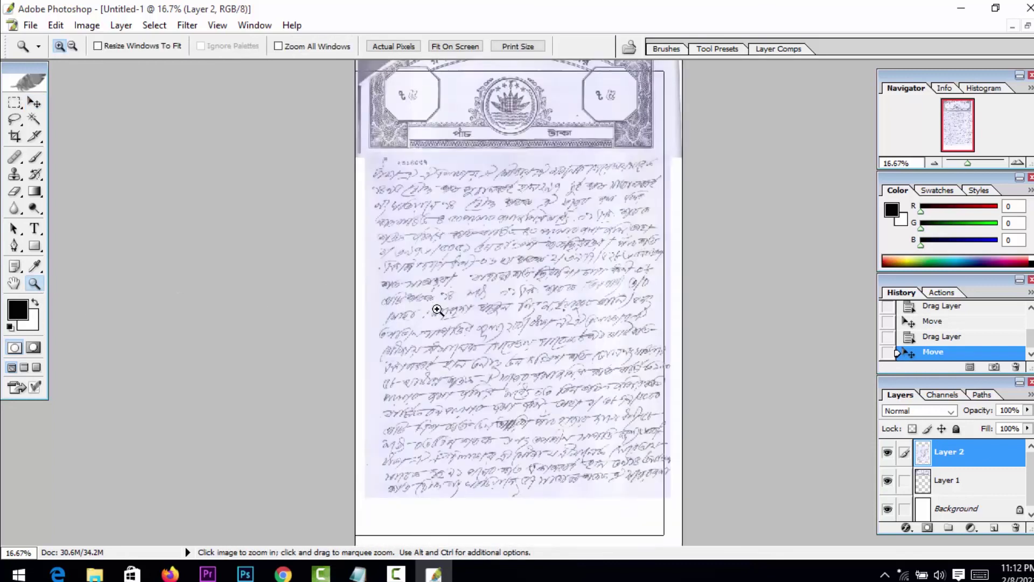
click(438, 310)
click(438, 310)
key(h)
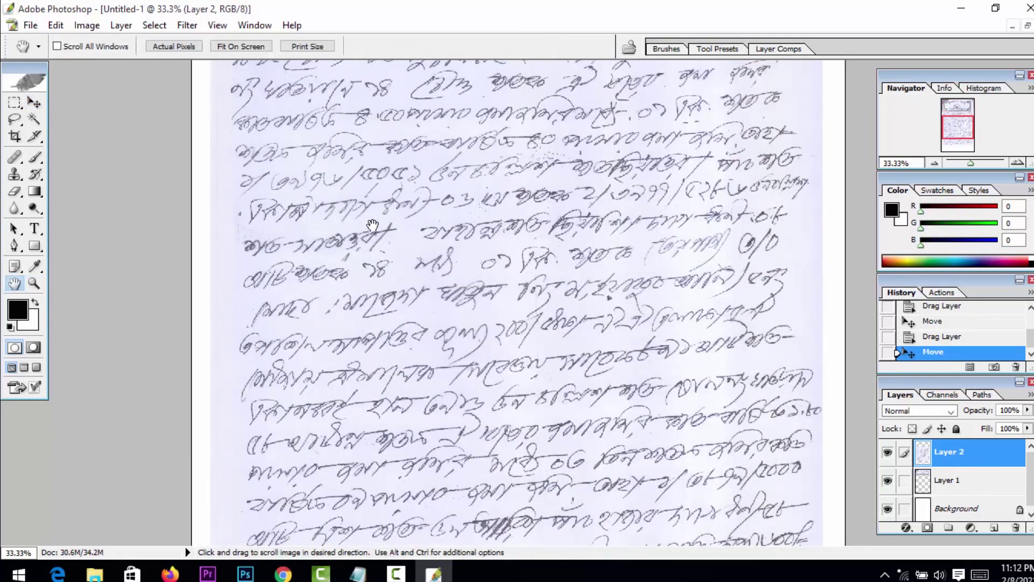
drag(372, 226, 367, 284)
click(35, 103)
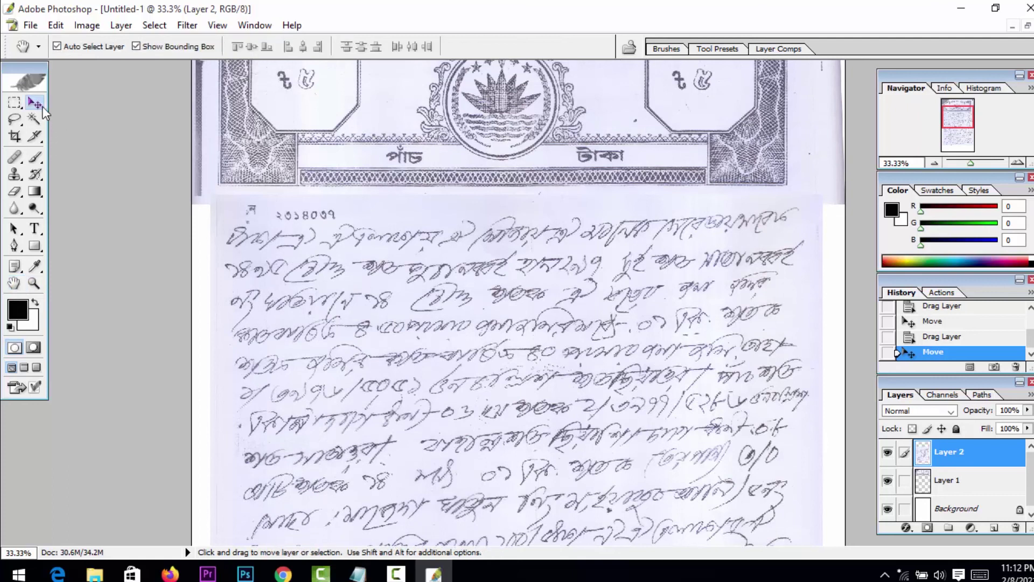
mouse_move(418, 340)
mouse_down()
mouse_move(404, 380)
mouse_move(423, 351)
mouse_up()
alt+click(424, 351)
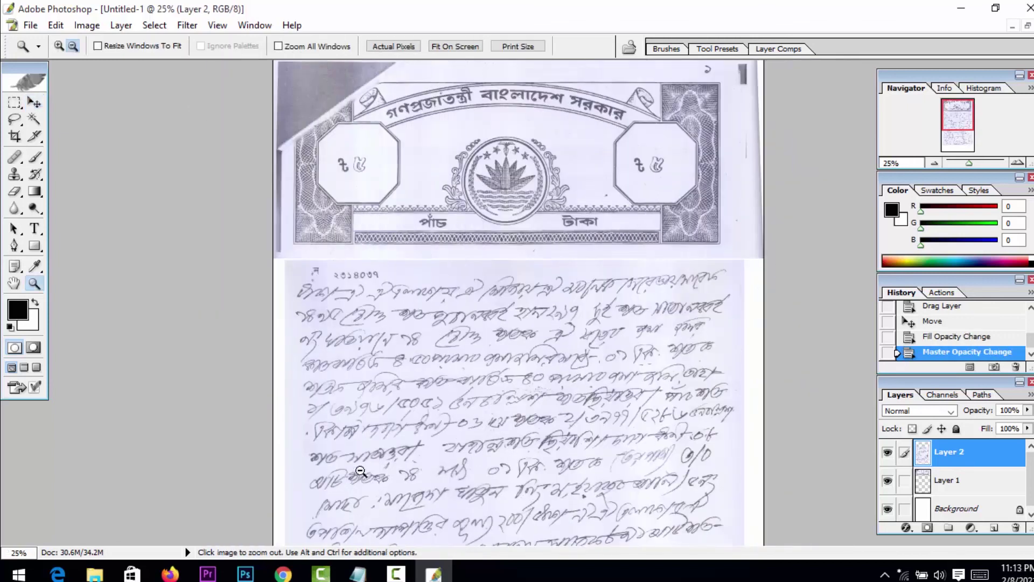
click(396, 573)
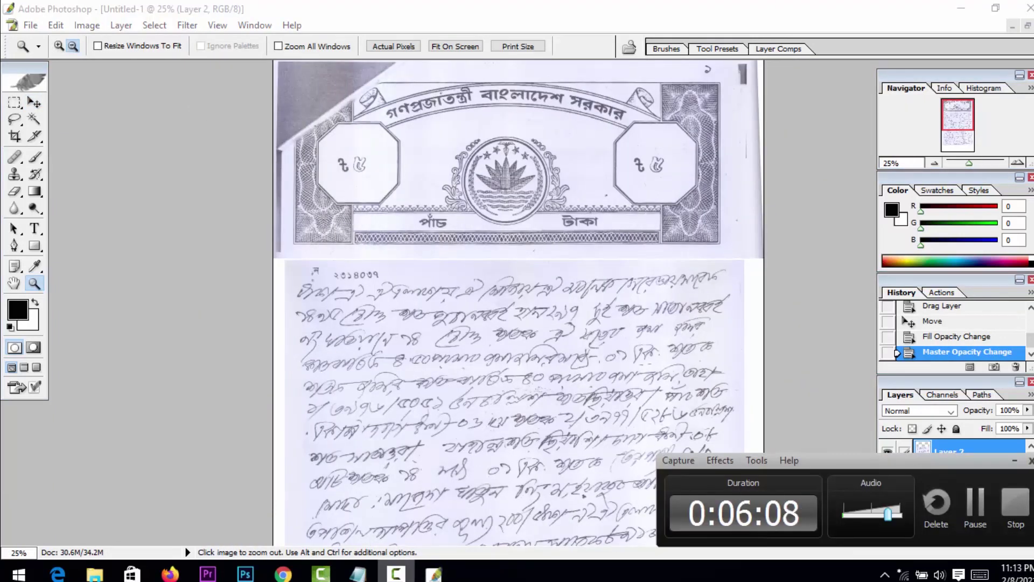
click(396, 573)
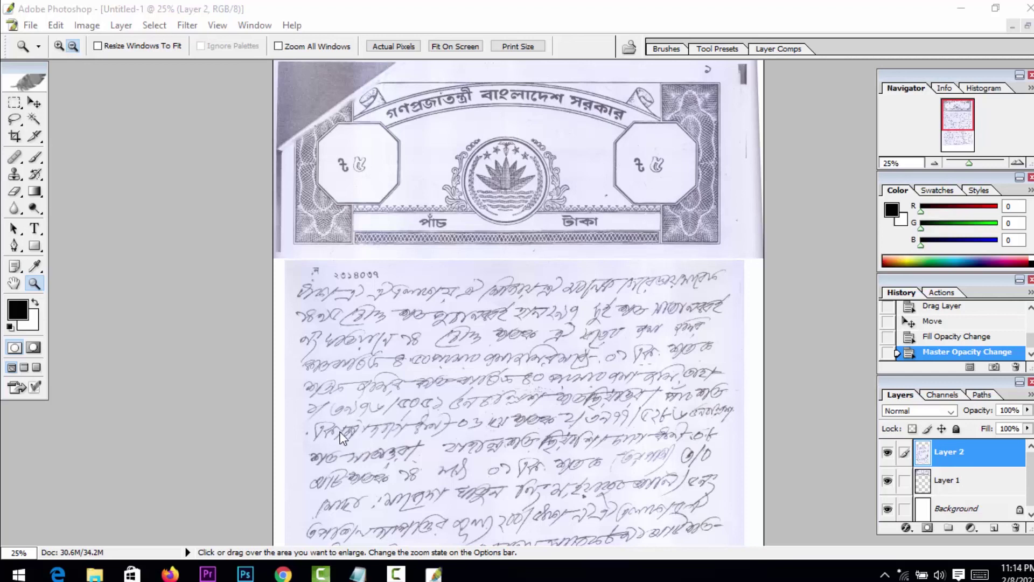
click(396, 574)
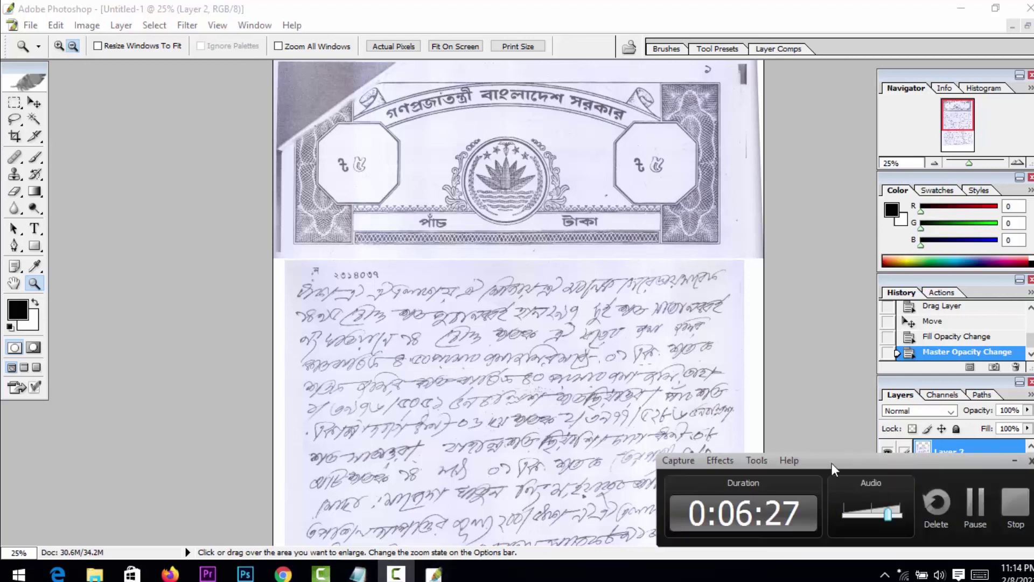